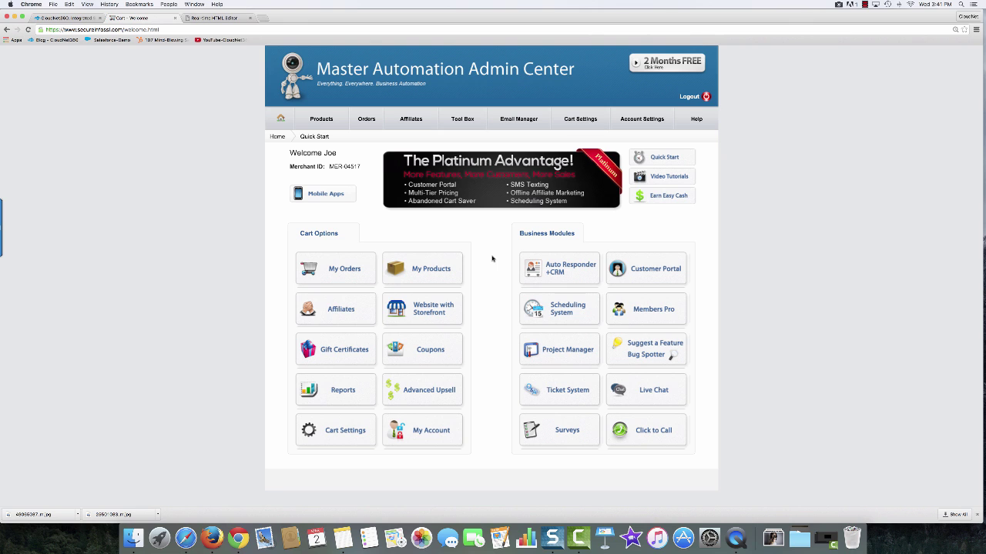
- Under My Products, edit AutoPlay Demo Product and copy its Product Links add-to-cart button code
click(453, 259)
click(445, 223)
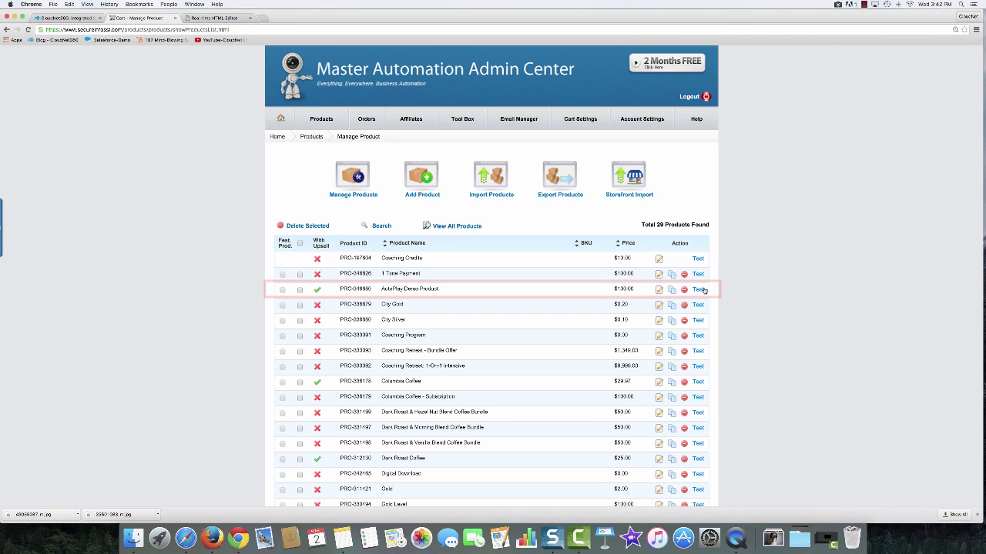
click(659, 290)
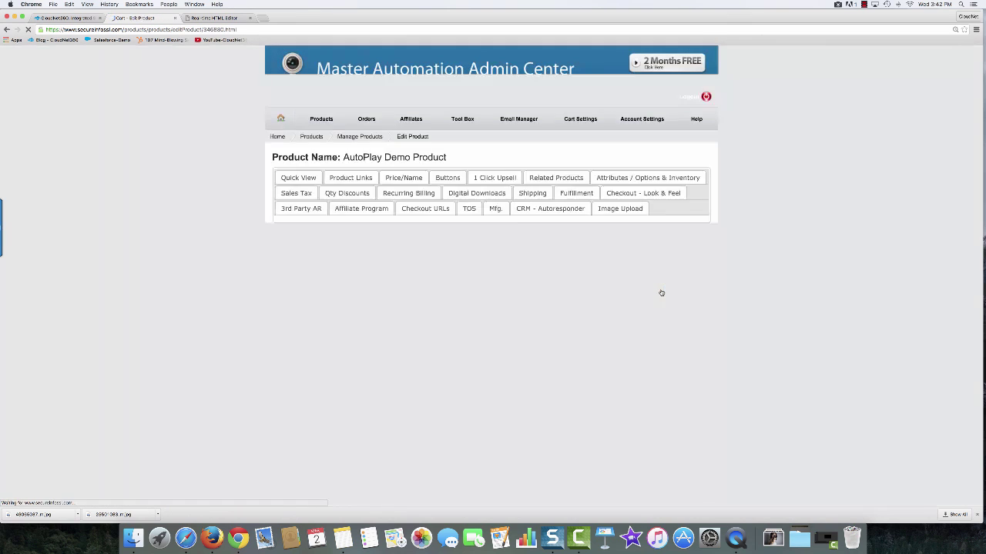
click(371, 177)
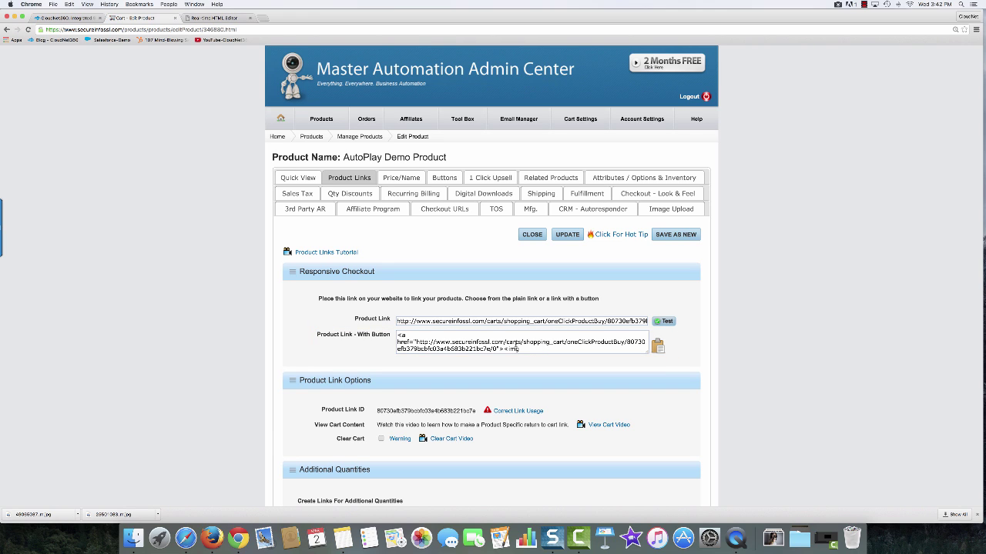
click(657, 347)
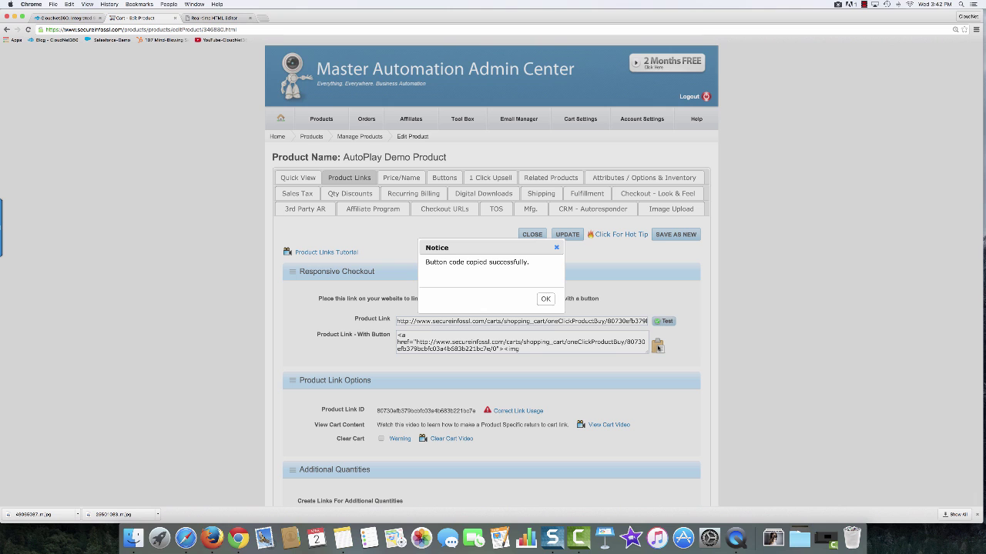
click(543, 298)
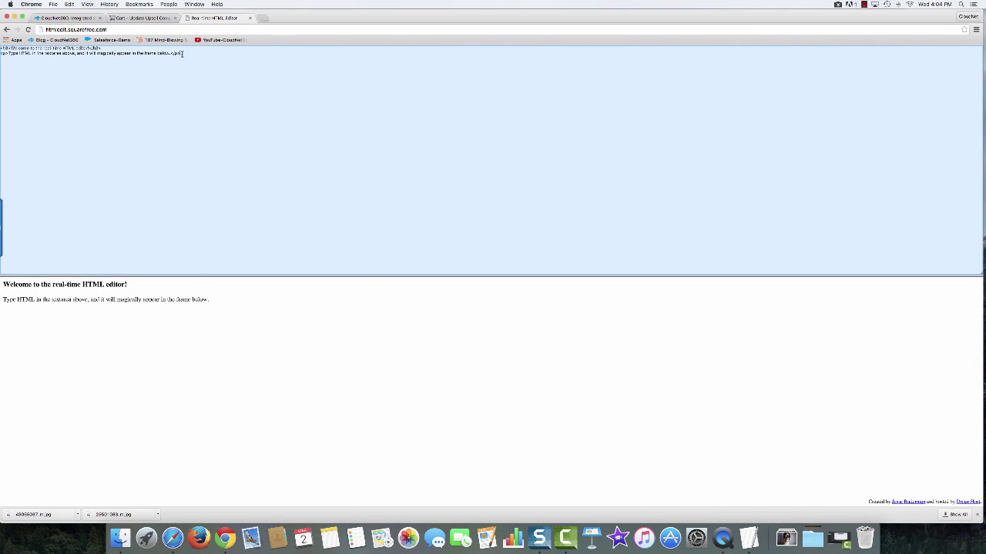
- Paste the button code into the HTML editor and follow the rendered Add to Cart button
right_click(182, 53)
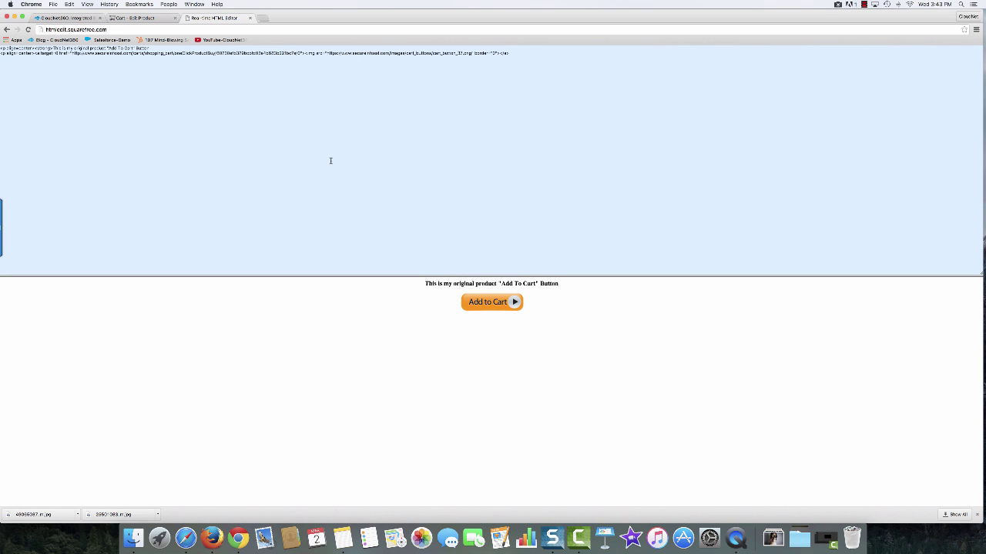
click(486, 303)
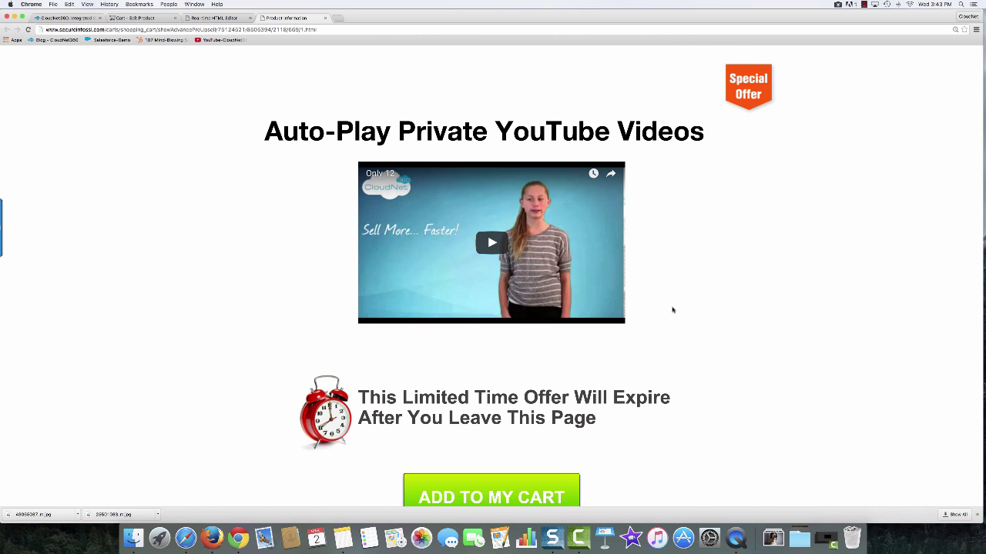
scroll(673, 309, down, 3)
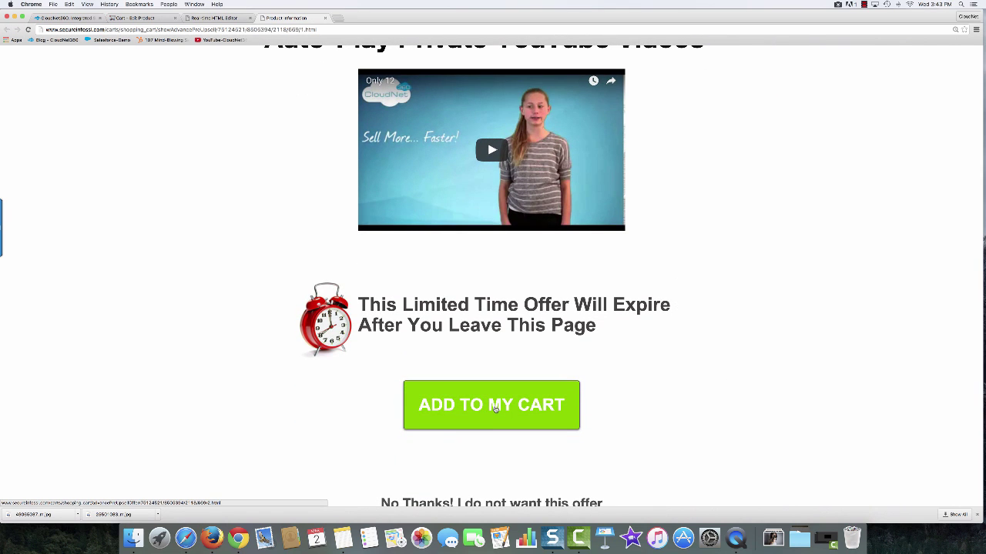
- Accept the offer with ADD TO MY CART, then play the No Autoplay page's video
click(495, 409)
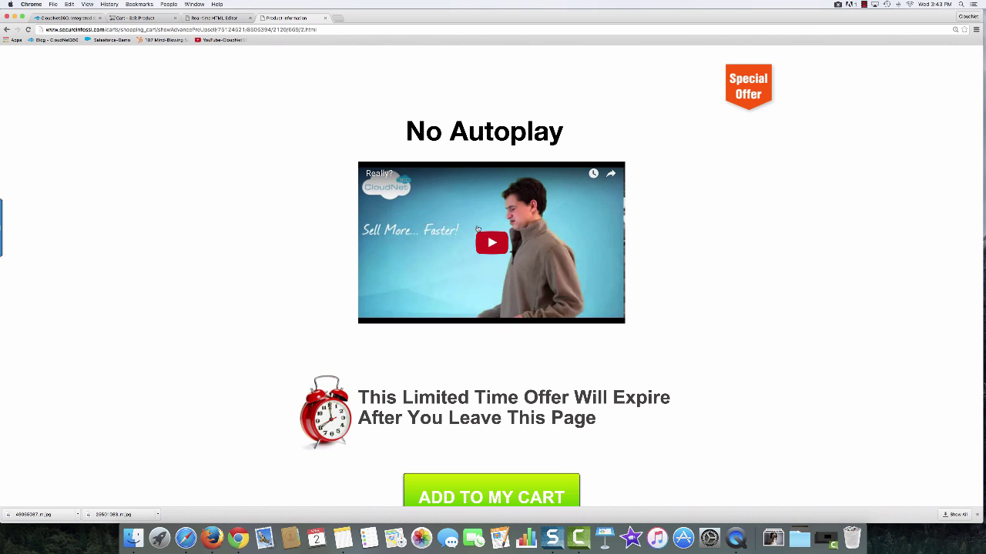
click(489, 243)
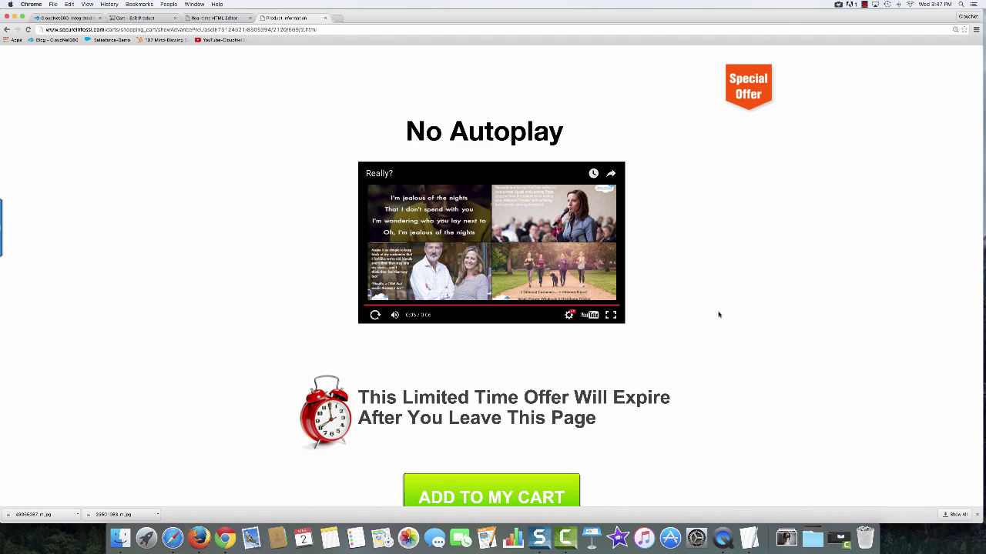
- Bring up the TextEdit note holding the YouTube URL and the autoplay parameters line
click(749, 537)
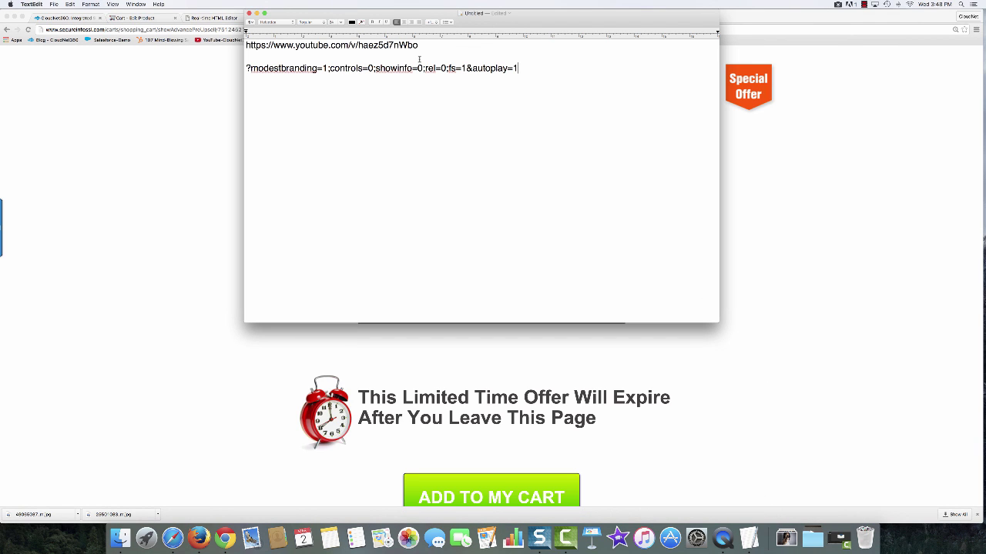
drag(421, 46, 243, 44)
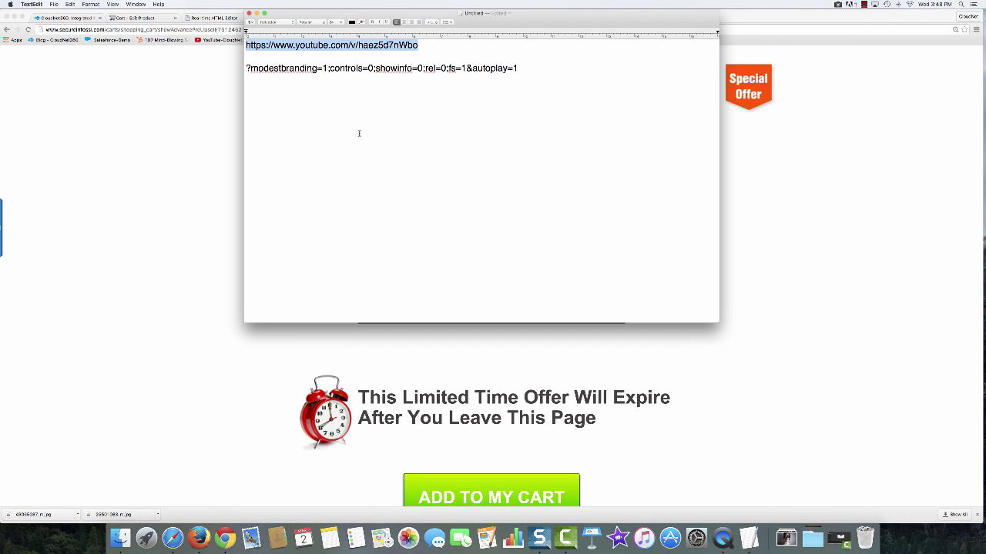
click(442, 98)
drag(523, 67, 244, 68)
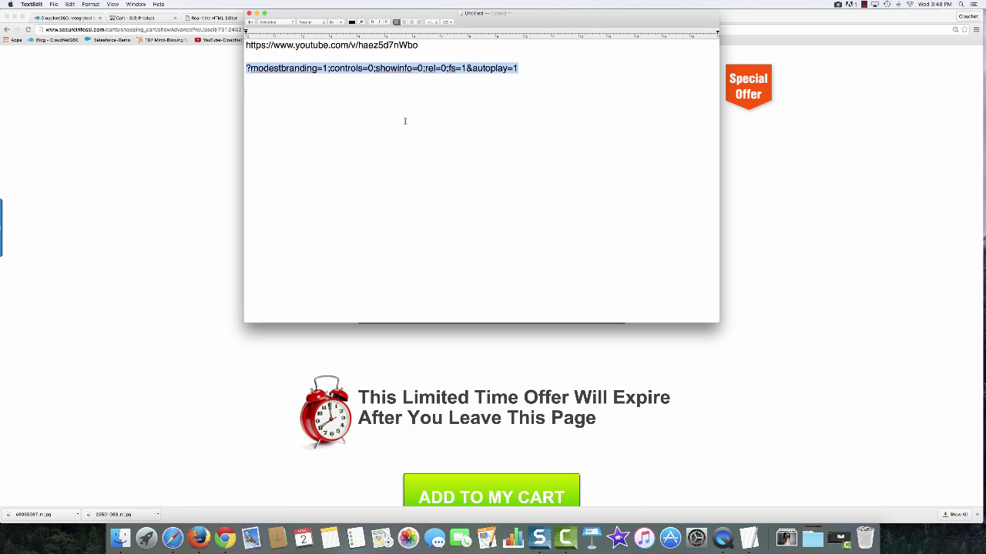
click(365, 51)
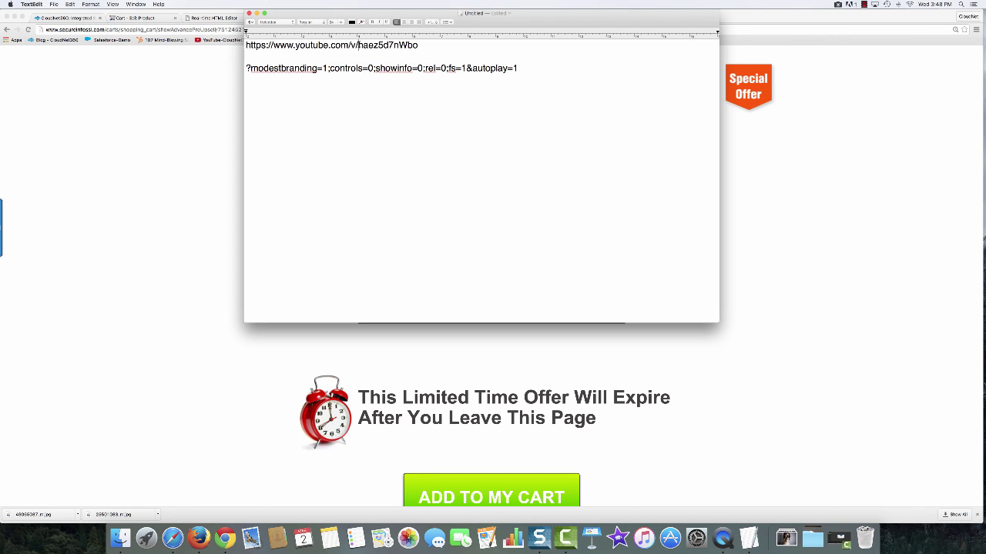
- Copy the video ID haez5d7nWbo and paste it on a new line below the parameters
drag(357, 45, 419, 45)
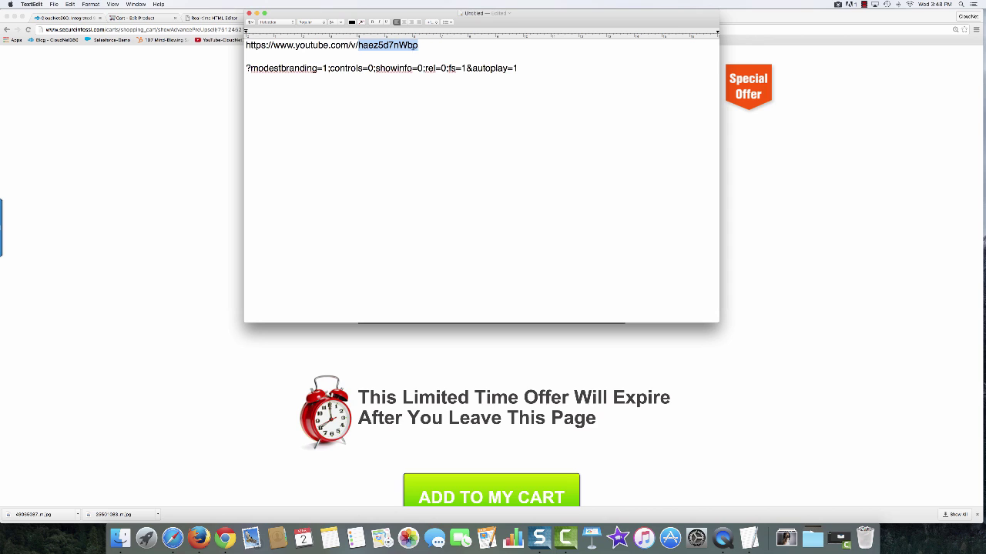
right_click(406, 45)
click(422, 77)
click(317, 98)
key(Return)
key(Return)
key(super+v)
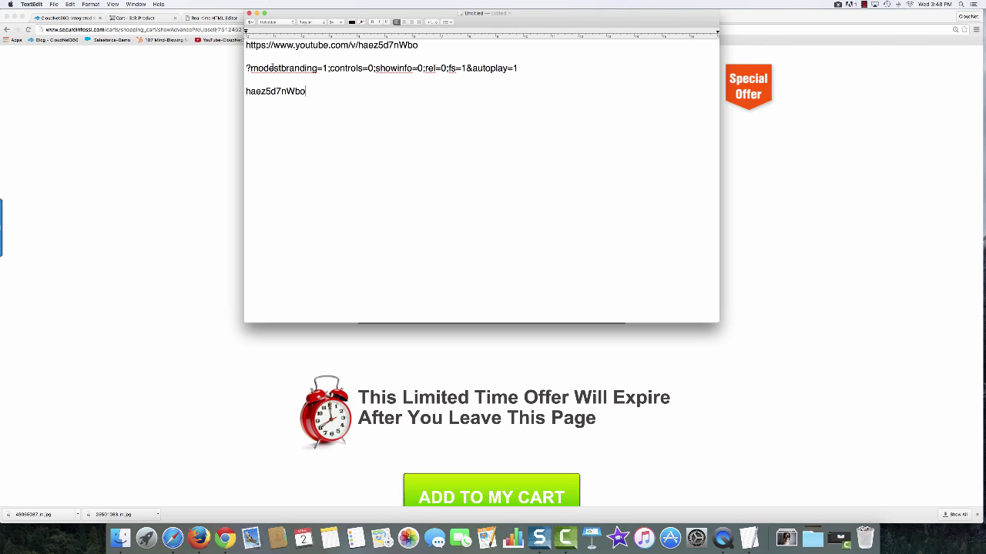
- Append the '?modestbranding=1;controls=0;showinfo=0;rel=0;fs=1&autoplay=1' parameters after the pasted video ID
drag(246, 68, 520, 67)
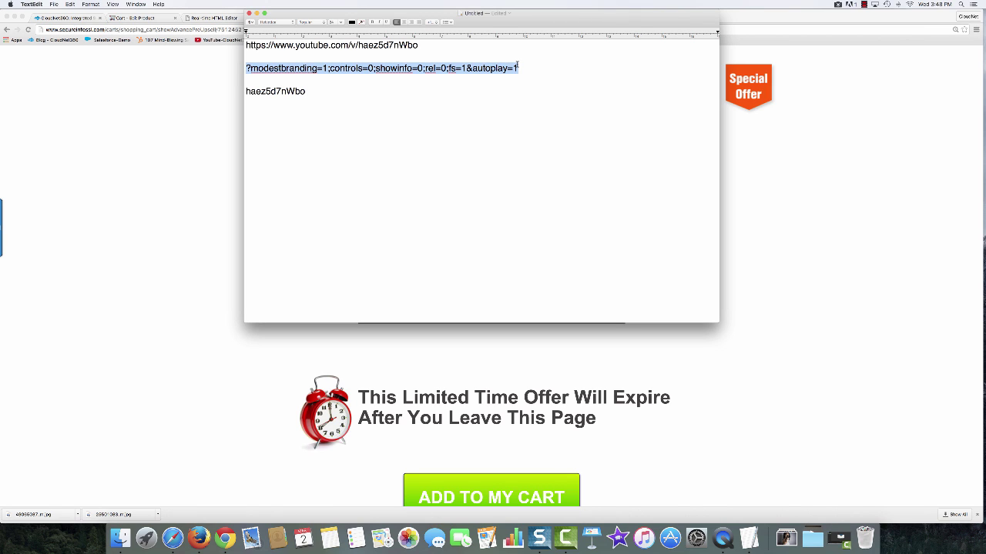
key(super+c)
click(317, 90)
key(super+v)
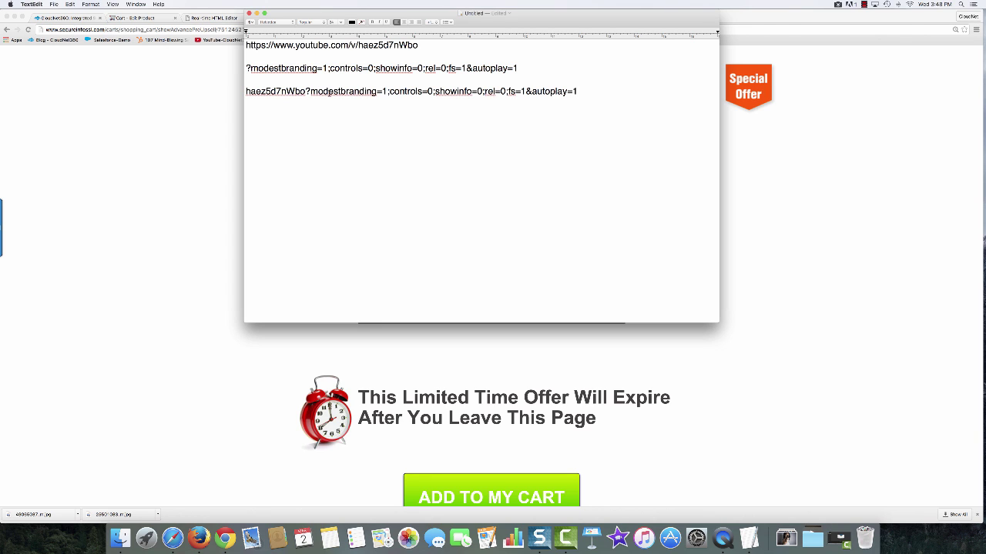
- Copy the combined video ID and parameters line, then return to the browser
drag(579, 92, 245, 89)
right_click(265, 90)
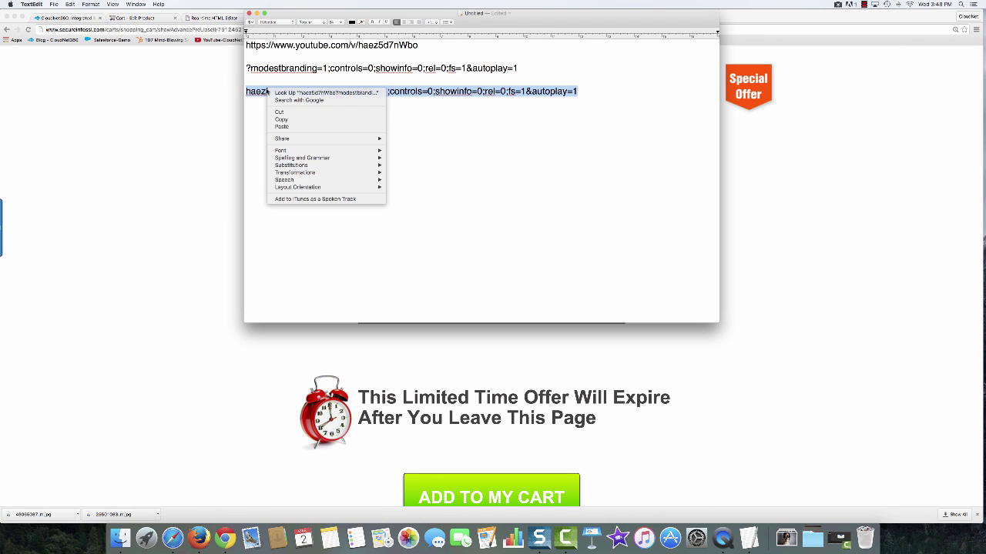
click(282, 120)
click(205, 177)
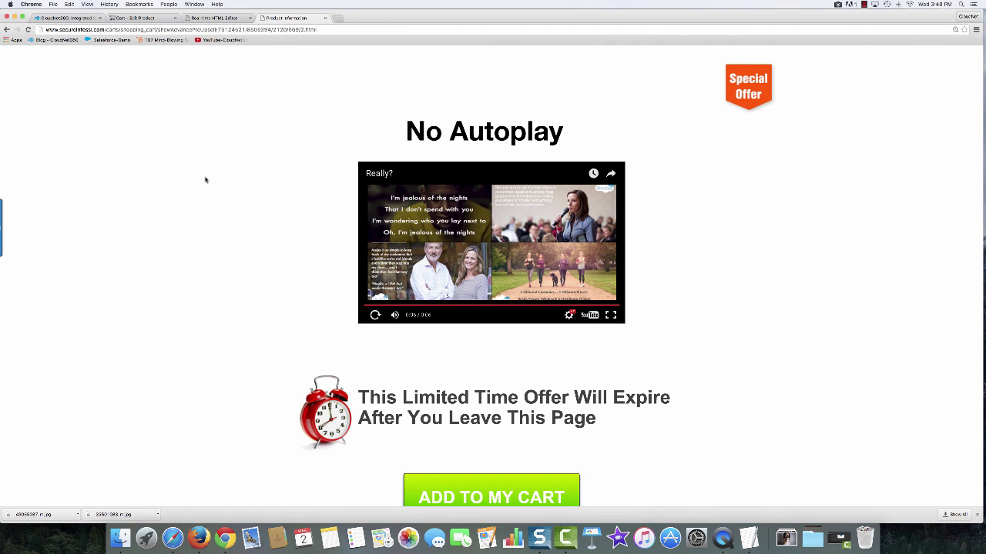
- Edit Coaching's AutoPlay Demo 2 upsell and open its existing AutoPlay - Demo 3 professional template page
click(146, 18)
click(281, 118)
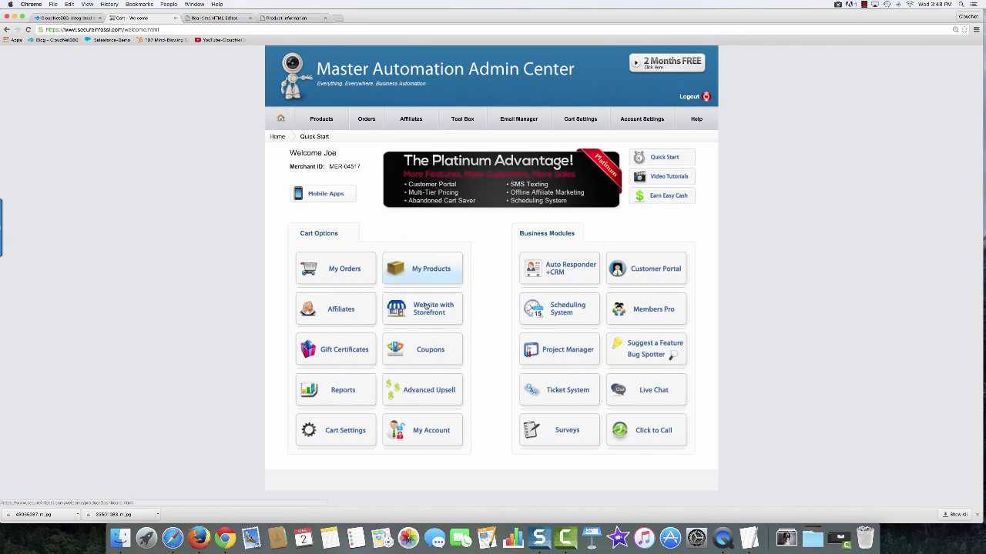
click(422, 385)
click(285, 285)
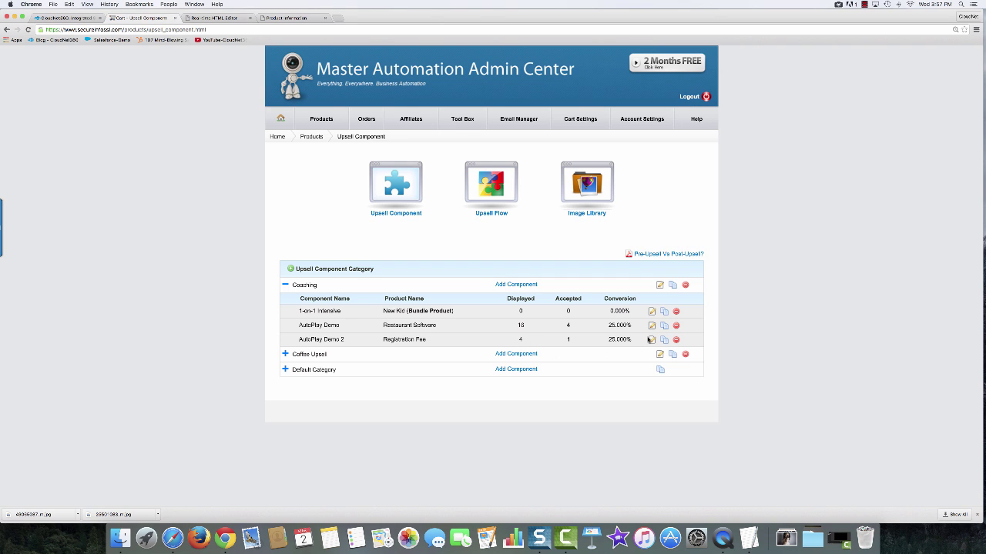
click(645, 340)
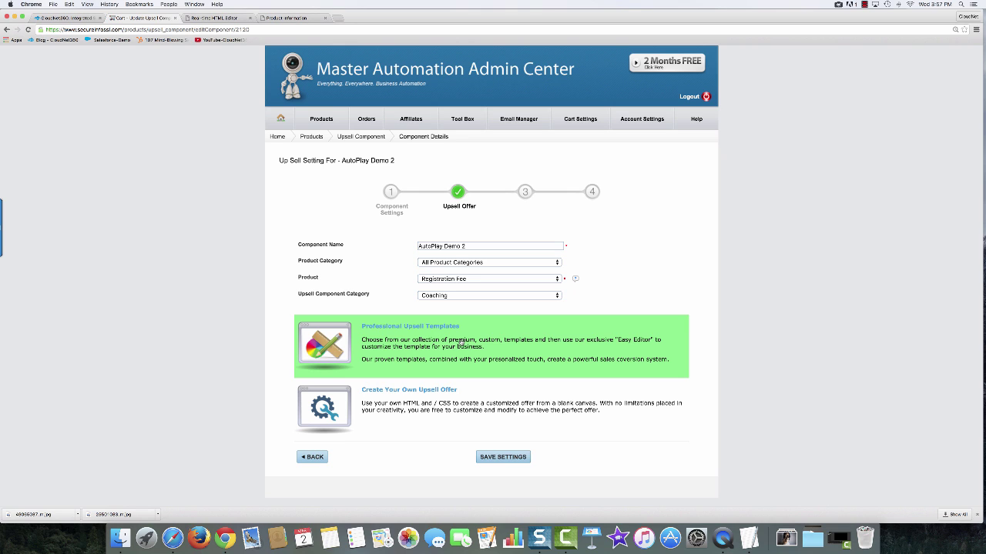
click(461, 342)
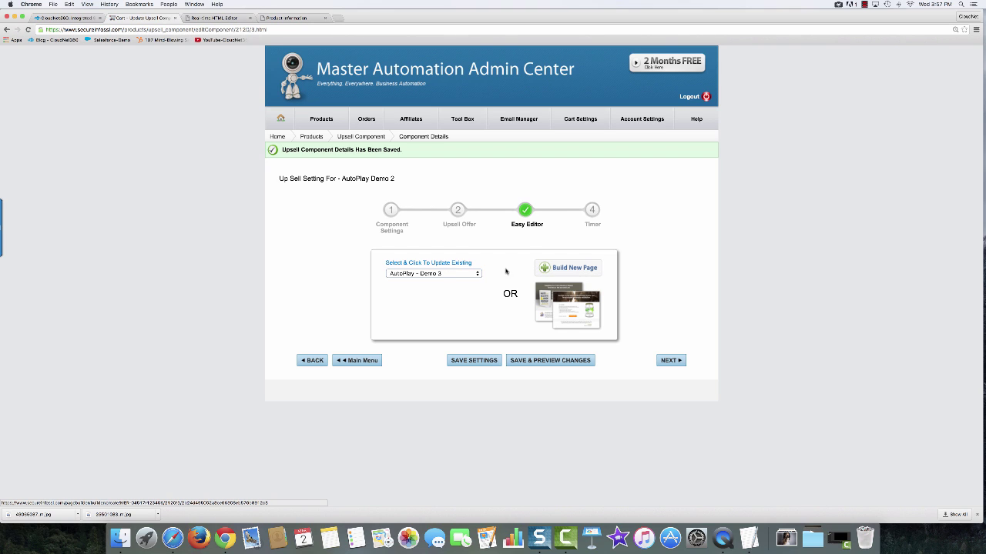
click(452, 262)
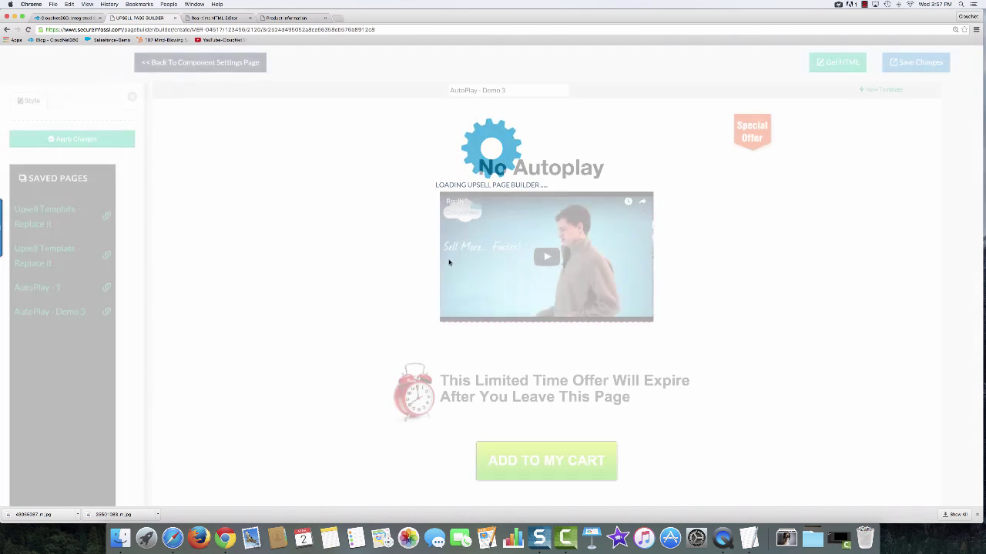
- Replace the video's YouTube ID eVBFFCC4u98 with the pasted ID-plus-autoplay string and apply
click(509, 284)
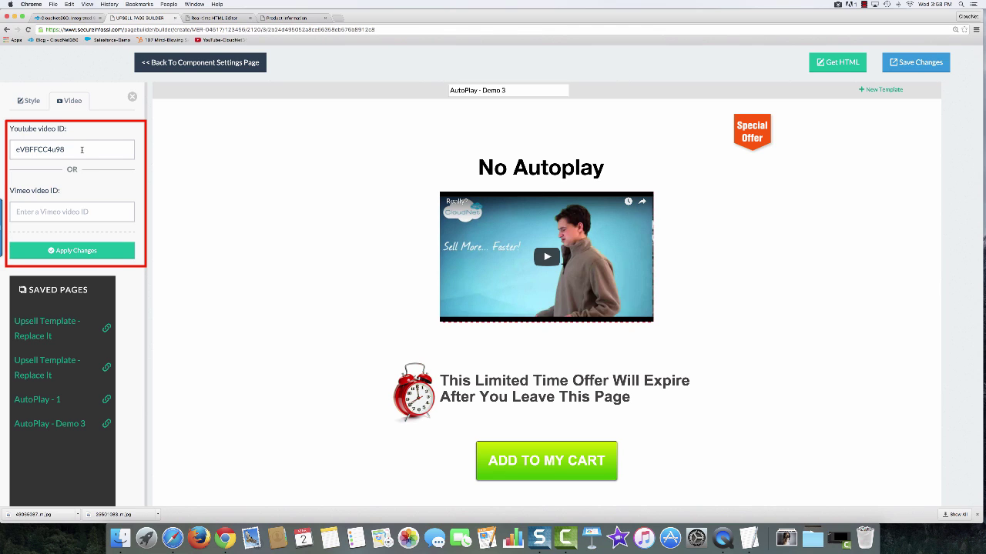
drag(82, 149, 2, 146)
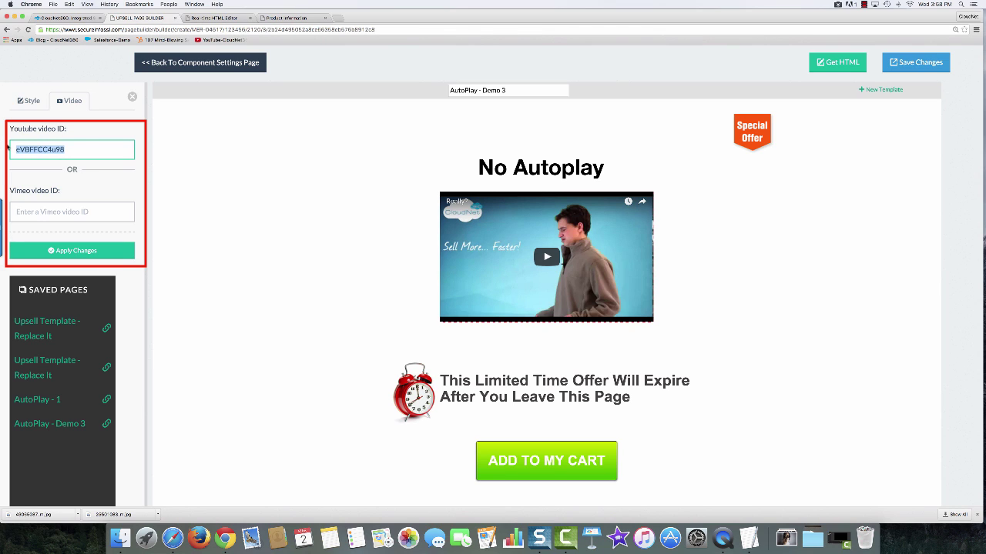
key(super+v)
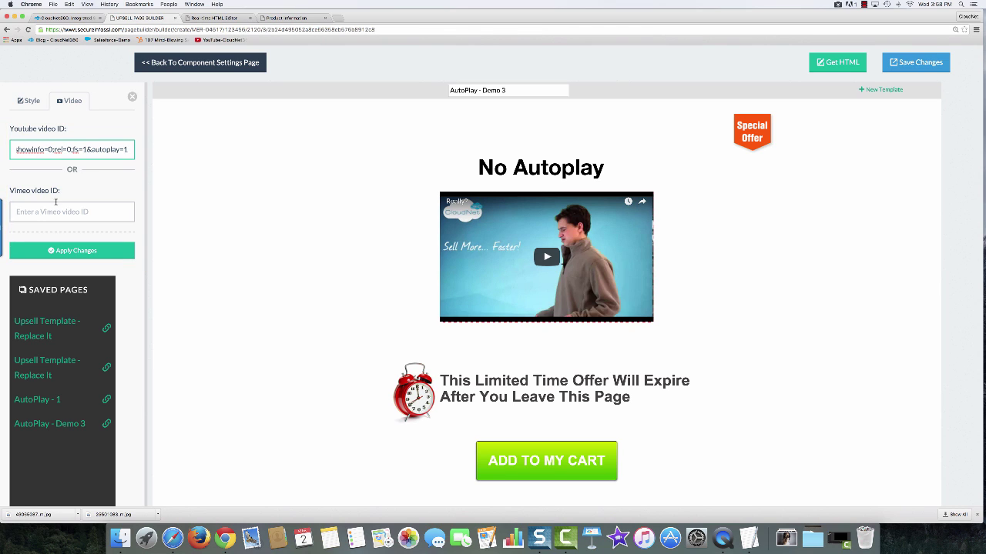
click(68, 248)
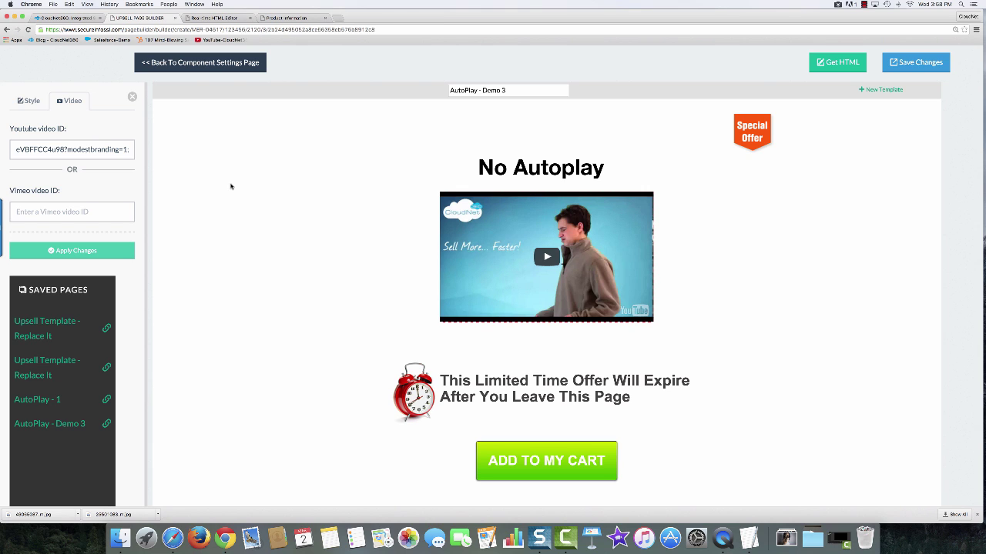
- Save the AutoPlay - Demo 3 page and confirm with Save Now
click(926, 63)
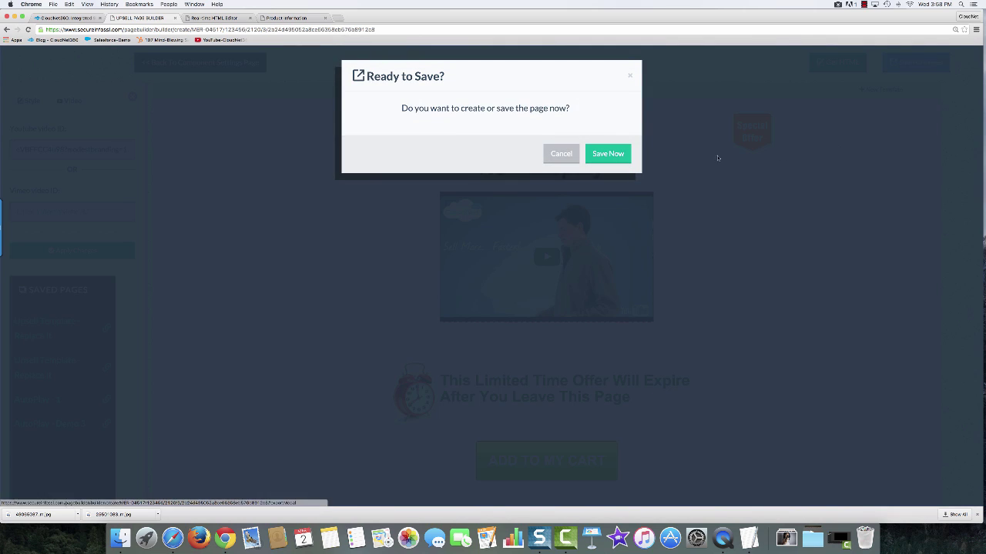
click(623, 154)
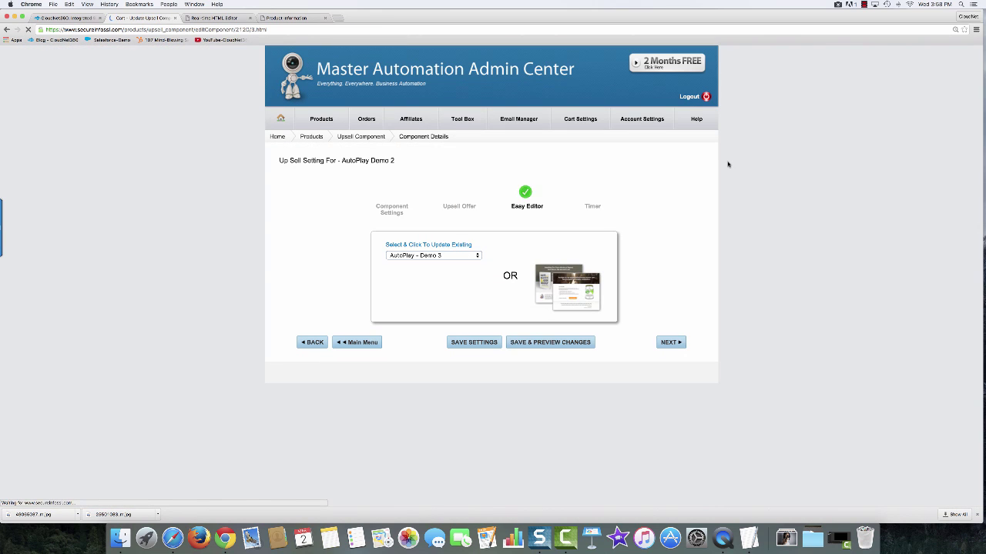